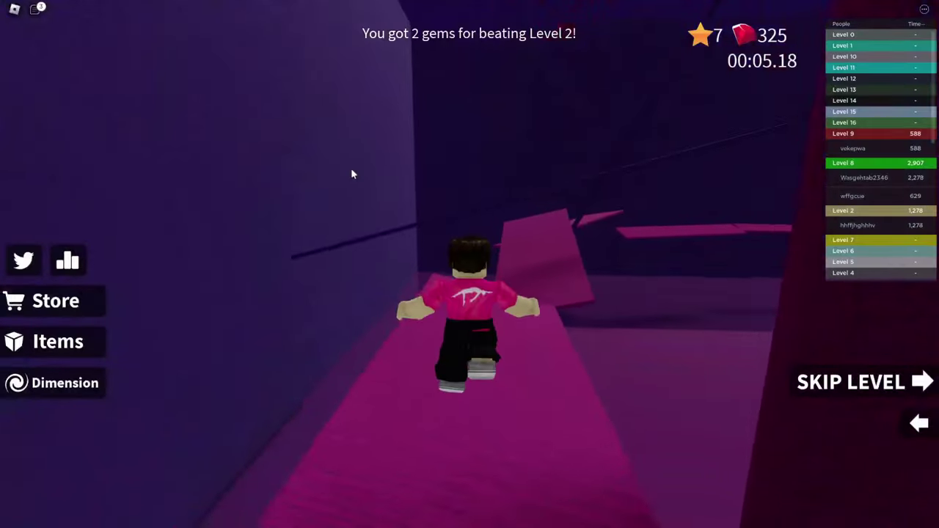
# - Run and jump the character up the pink ramp and along the Speed Run 4 path
pyautogui.press('space')
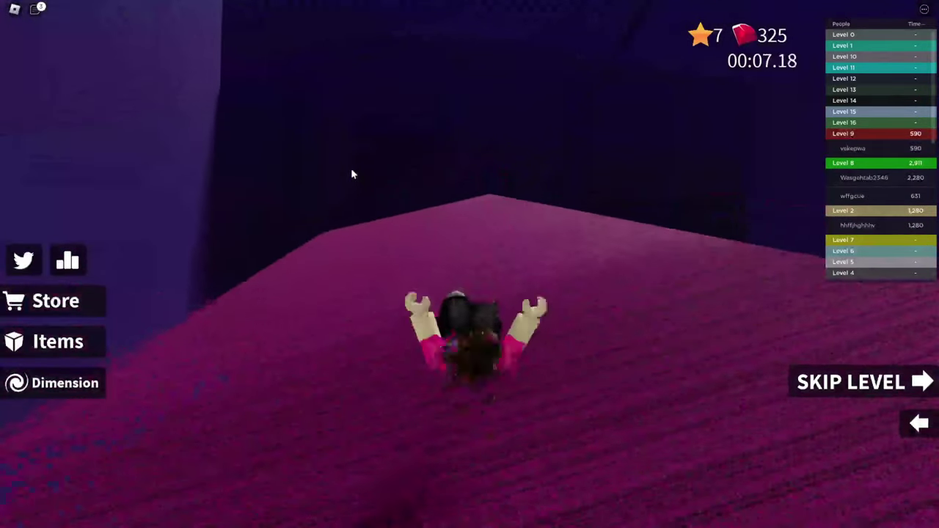
pyautogui.press('w')
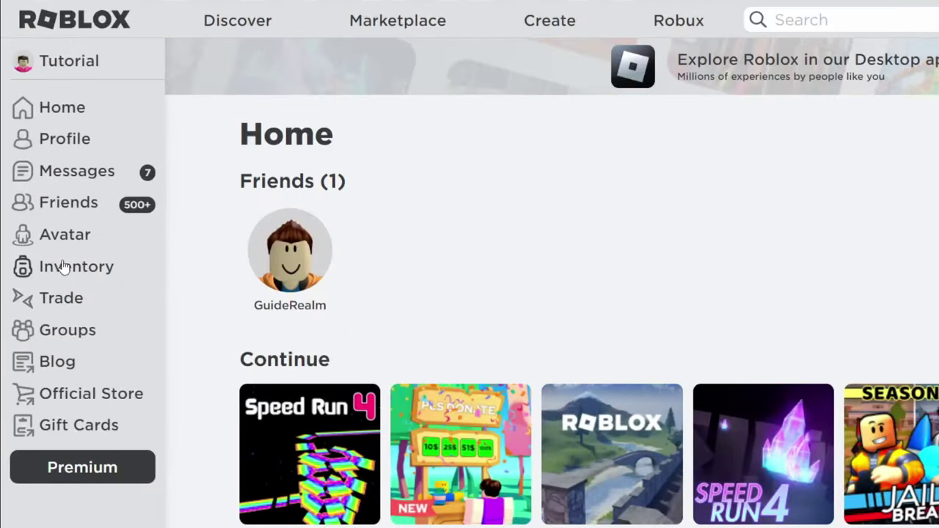
# - Open the inventory's head accessories and go to the Limited Inkwell Egg's catalog page
pyautogui.click(35, 191)
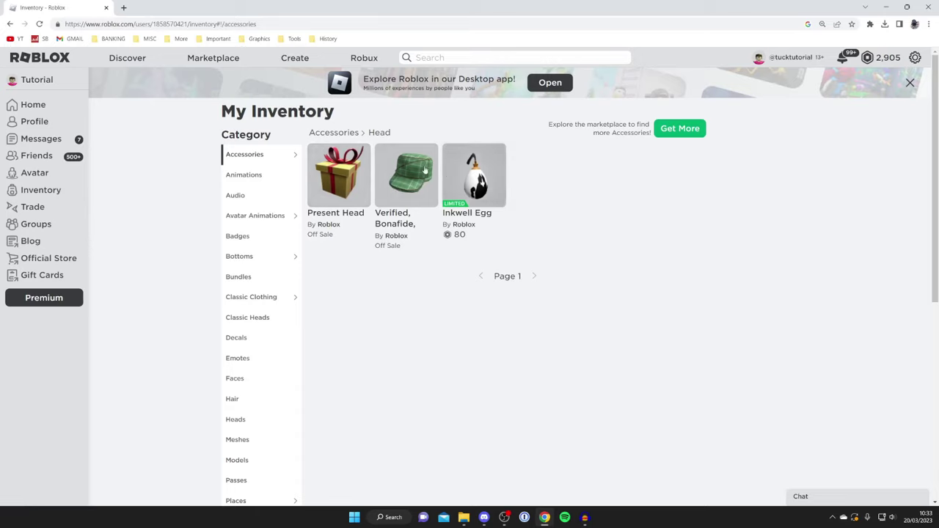
pyautogui.moveTo(247, 502)
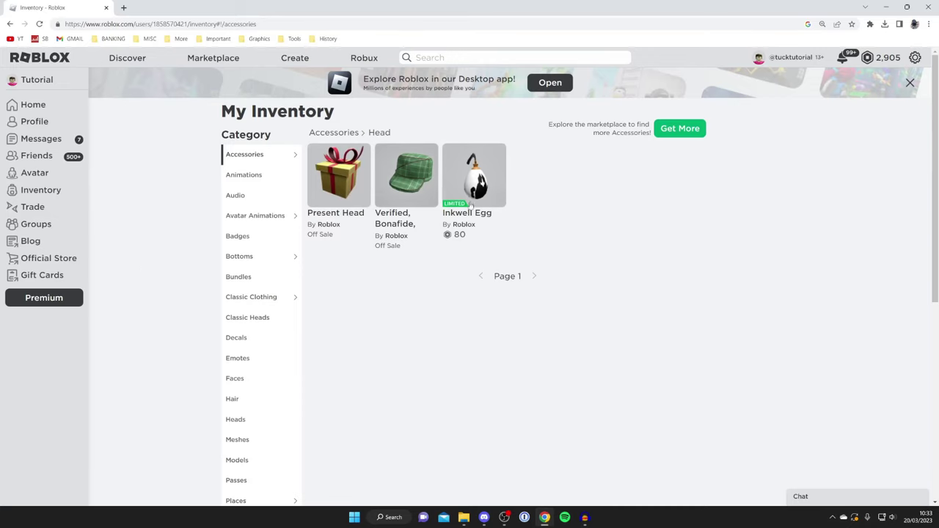
pyautogui.click(483, 187)
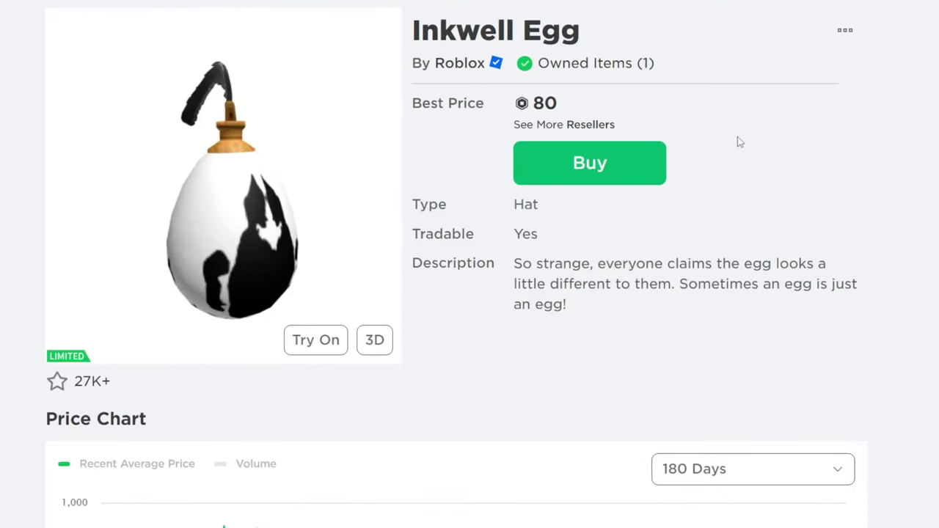
# - Choose Sell from the Inkwell Egg's '...' menu to open the sell dialog
pyautogui.click(845, 32)
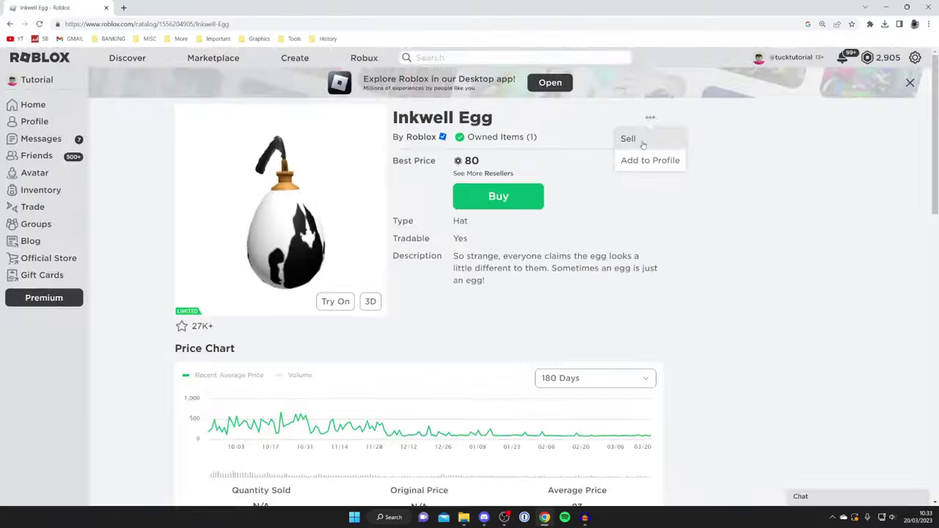
pyautogui.click(632, 140)
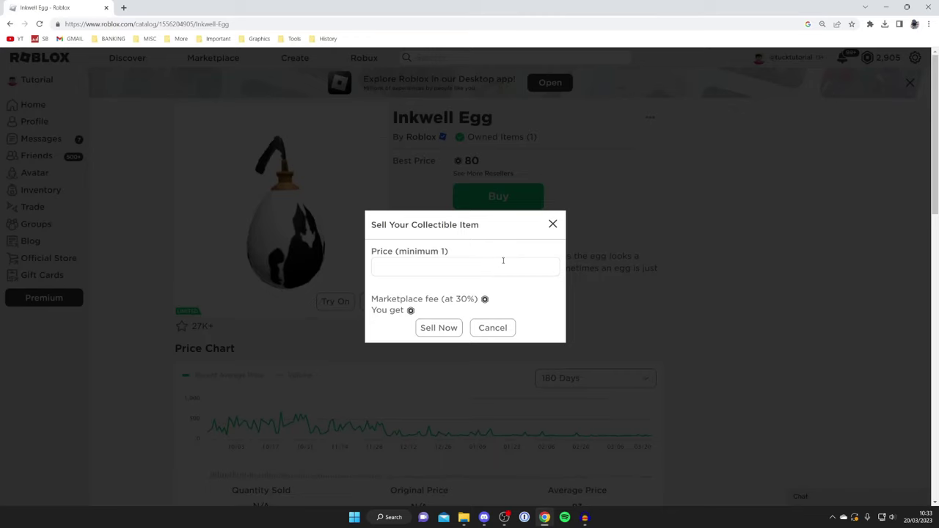
# - Reopen the Inkwell Egg's Sell form, enter a price of 75, and confirm Sell Now
pyautogui.click(554, 224)
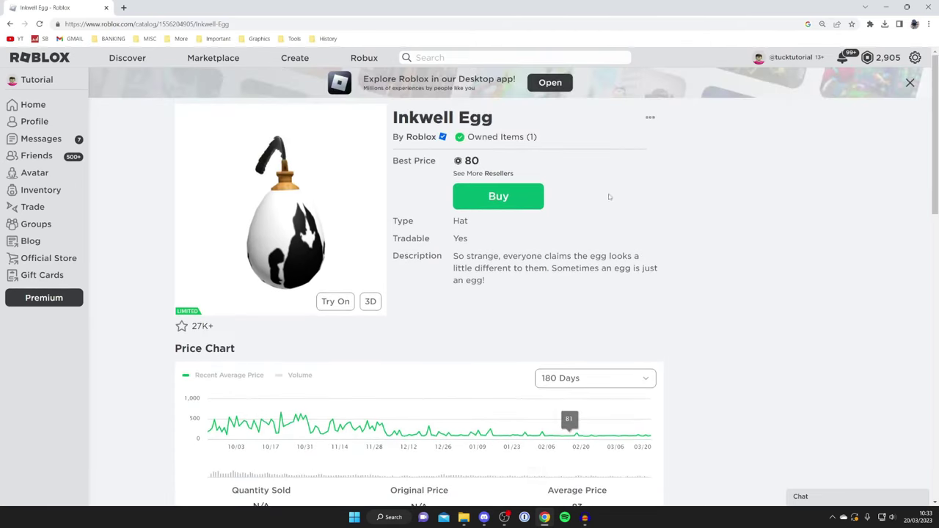
pyautogui.click(650, 117)
pyautogui.click(639, 148)
pyautogui.click(491, 268)
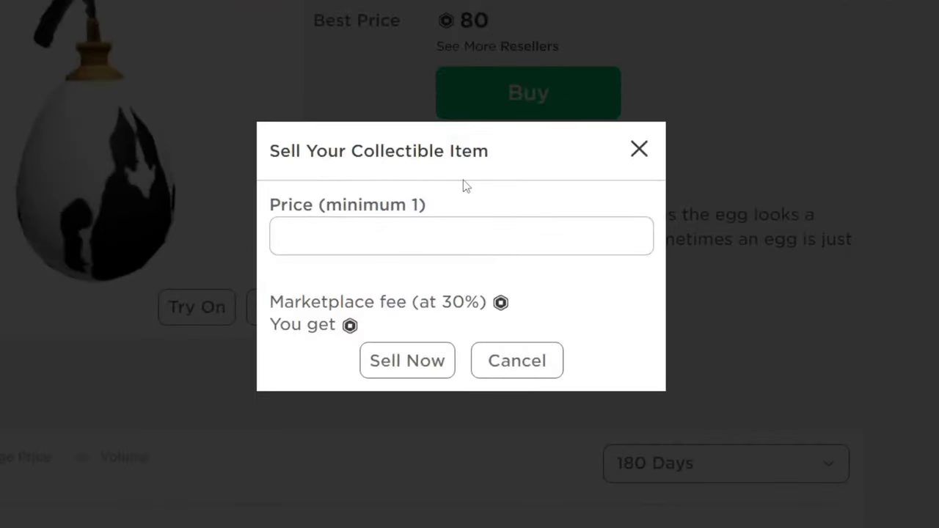
pyautogui.write('75')
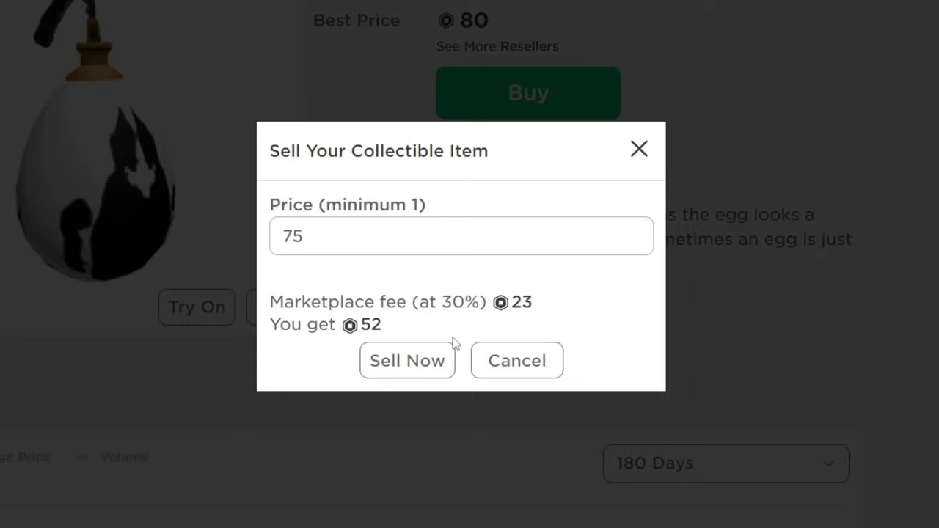
pyautogui.click(440, 361)
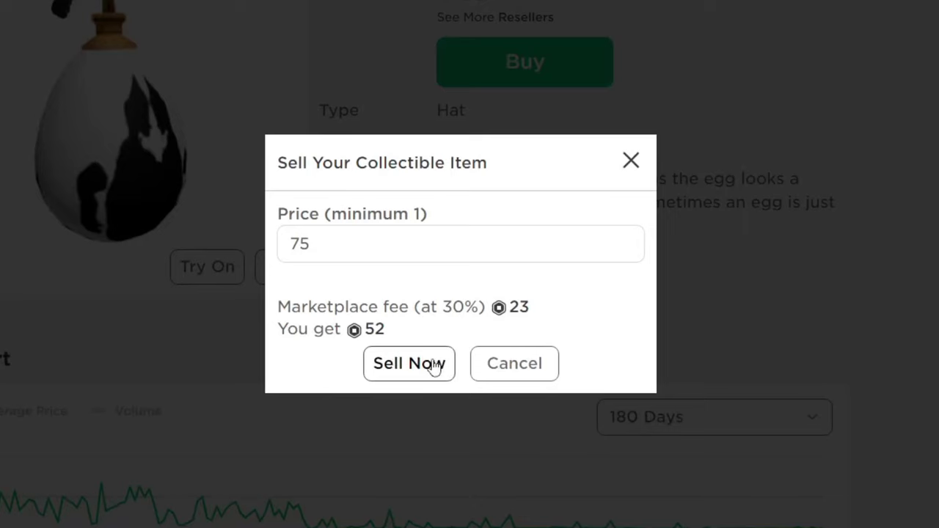
pyautogui.click(435, 364)
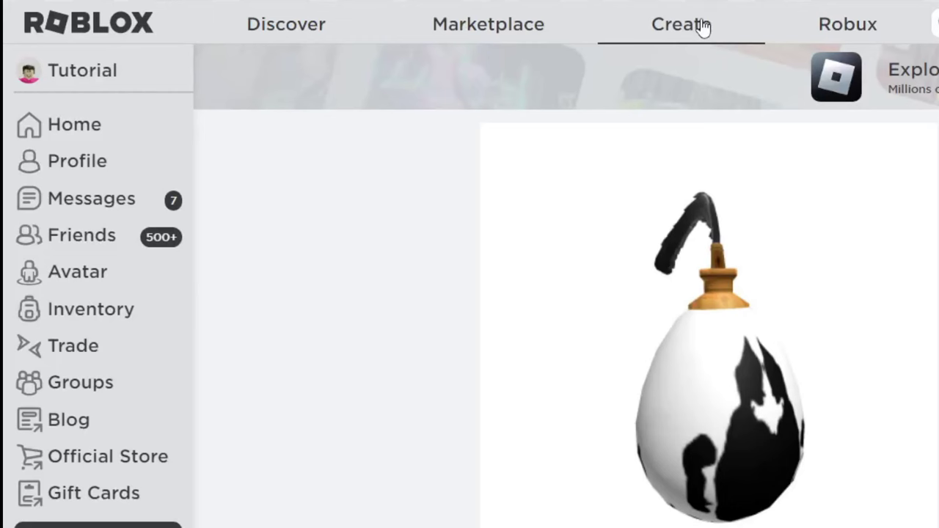
# - Go to Creations > Avatar Items, check T-shirts and Pants, then settle on the Shirts list
pyautogui.click(702, 27)
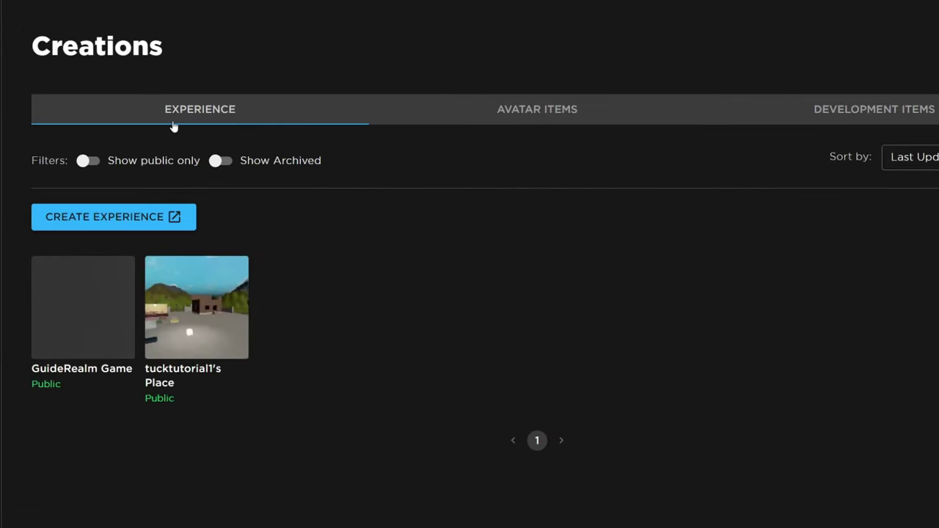
pyautogui.click(511, 116)
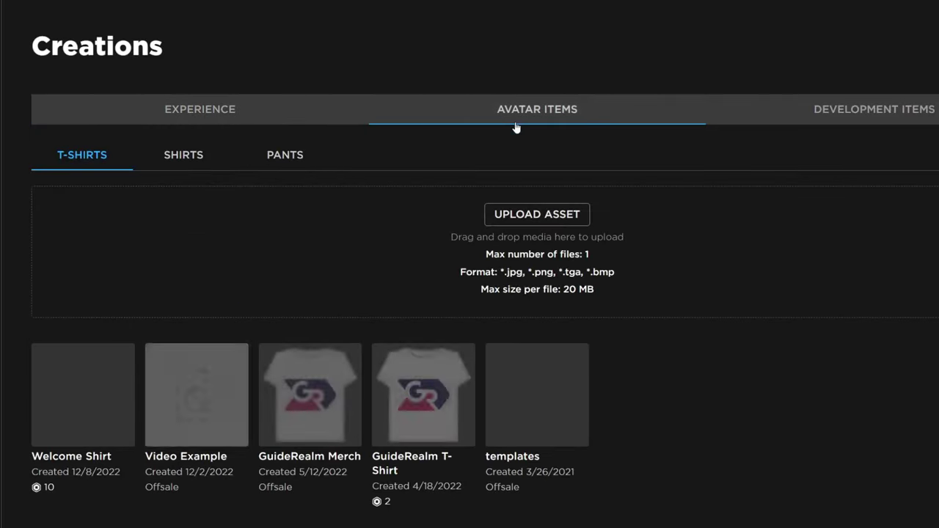
pyautogui.scroll(-1, 513, 129)
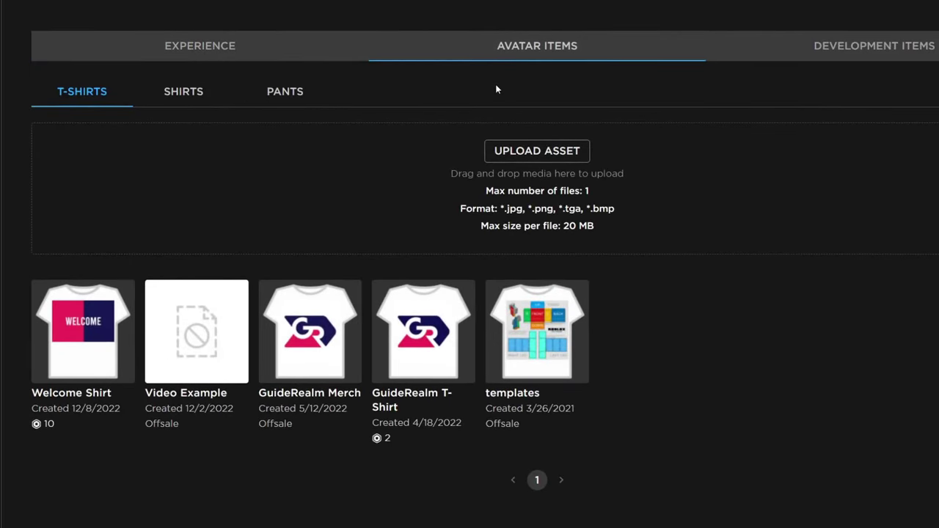
pyautogui.click(74, 99)
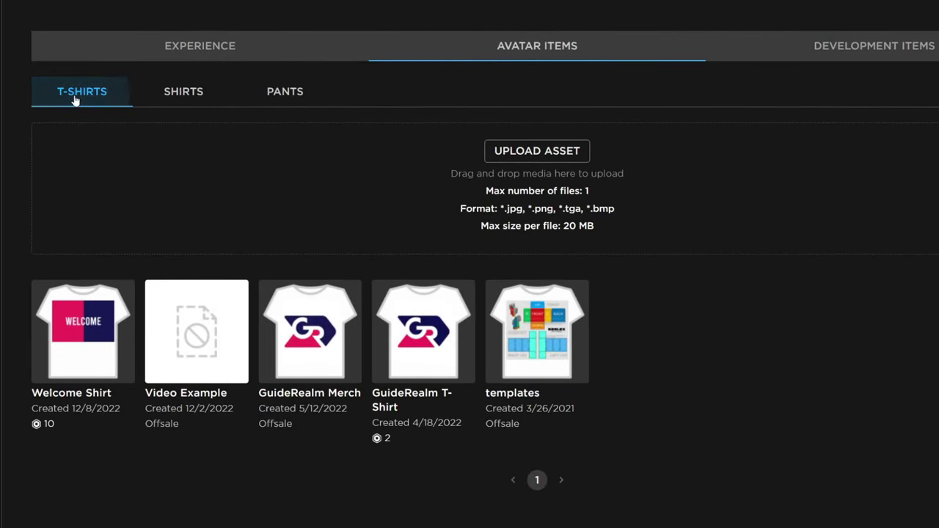
pyautogui.click(188, 101)
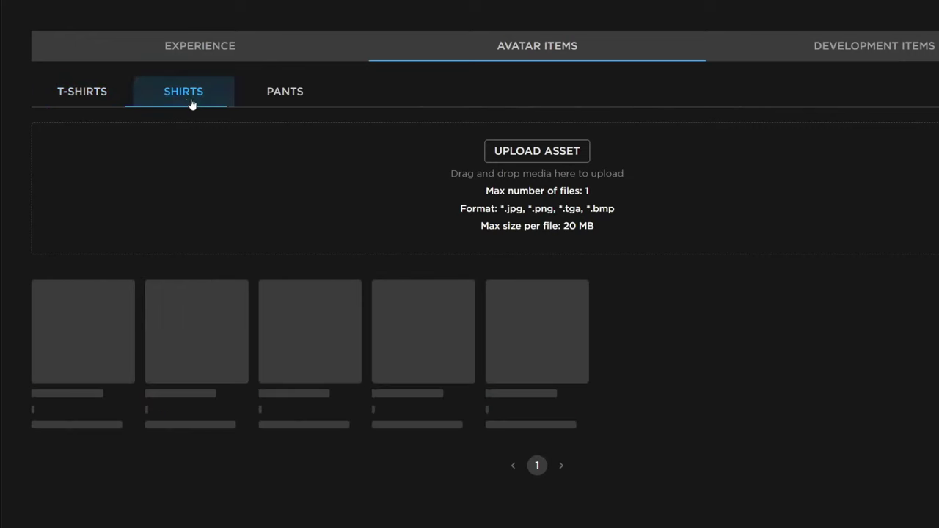
pyautogui.click(286, 93)
pyautogui.click(232, 92)
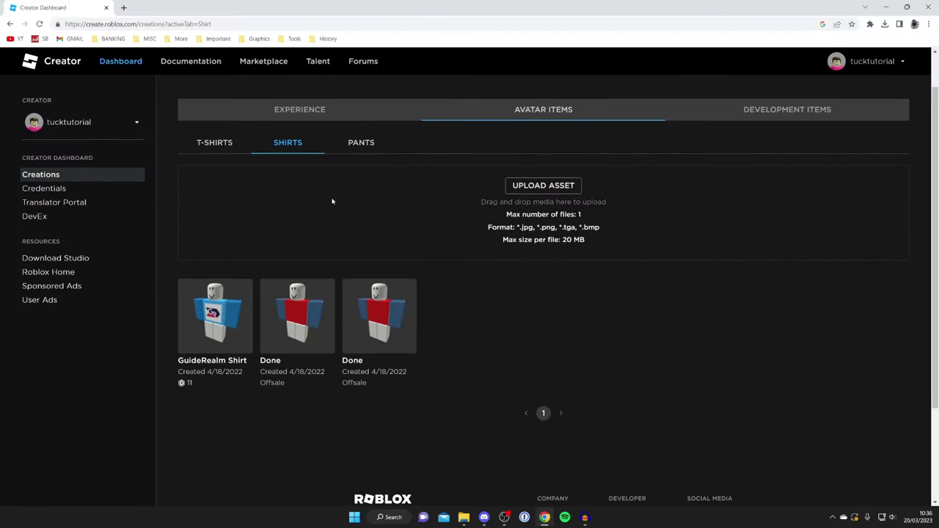
# - Turn on On Sale for the middle Done shirt, change its price from 5 to 10, and save
pyautogui.click(305, 311)
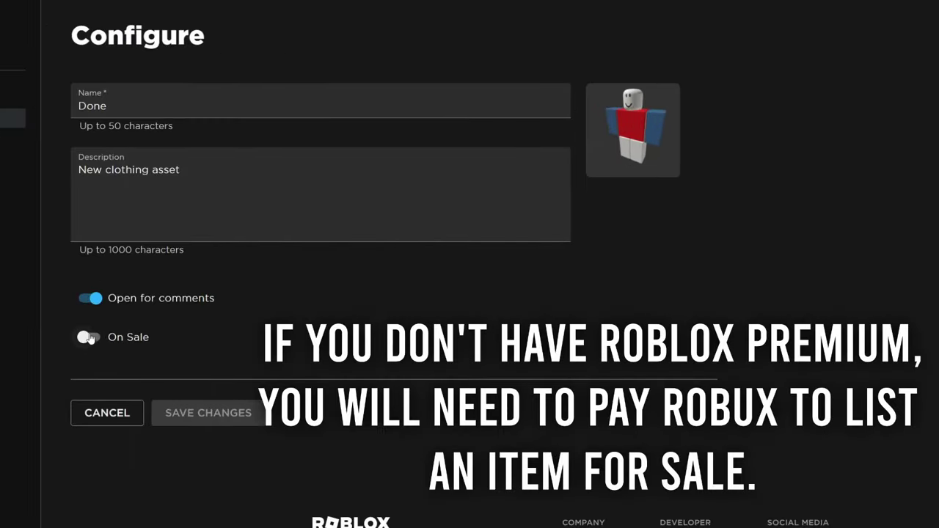
pyautogui.click(89, 338)
pyautogui.moveTo(110, 387); pyautogui.dragTo(69, 387)
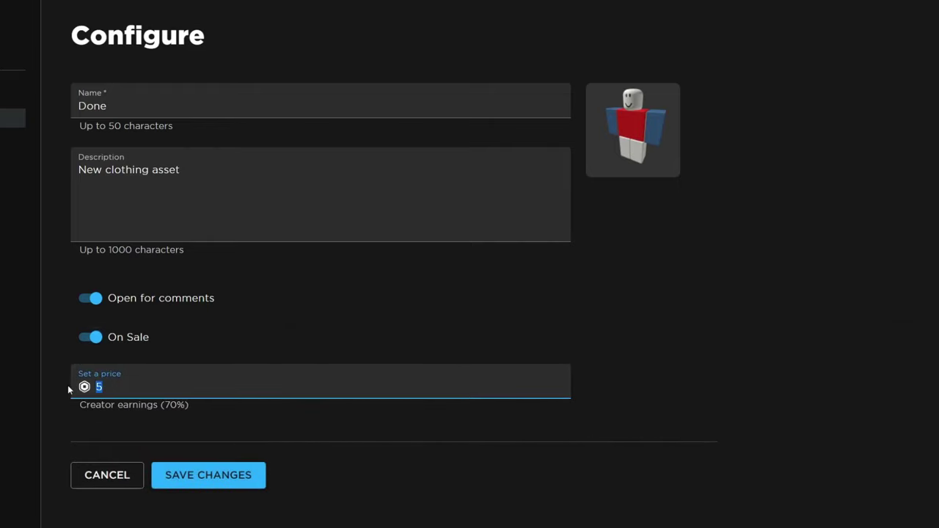
pyautogui.write('10')
pyautogui.click(239, 474)
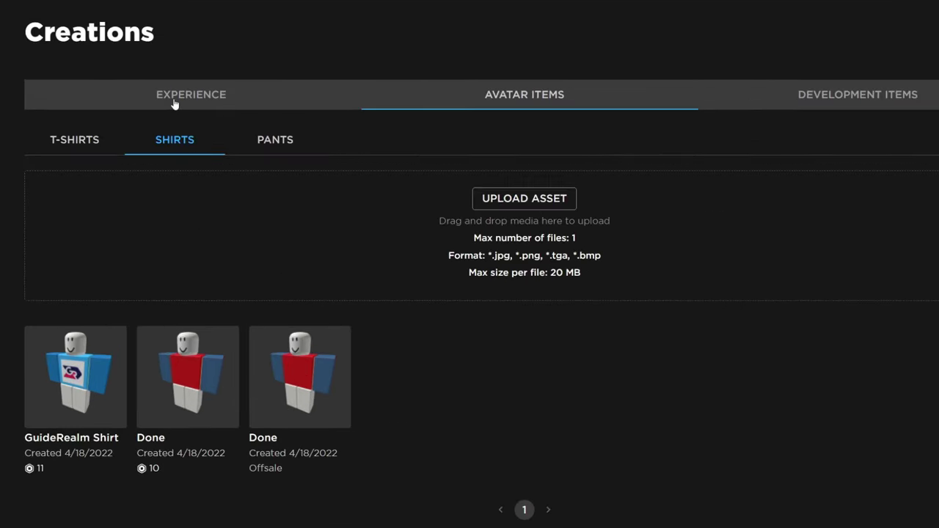
# - Open the second experience's Associated Items > Passes and select the You're epic! pass
pyautogui.click(175, 104)
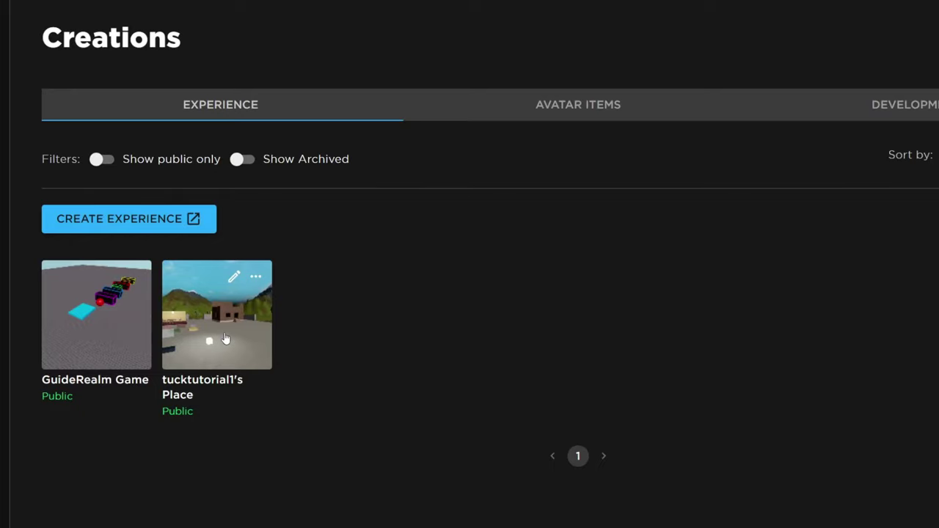
pyautogui.click(226, 337)
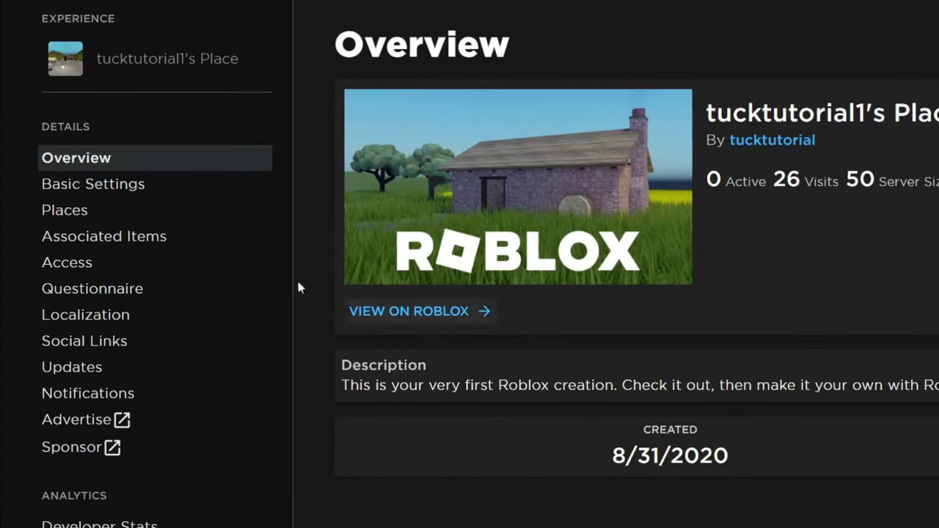
pyautogui.click(161, 245)
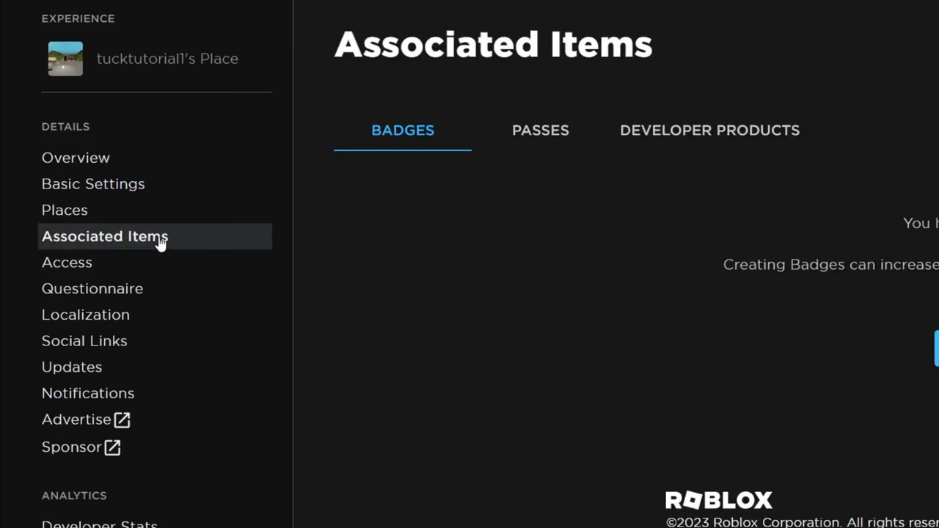
pyautogui.click(542, 136)
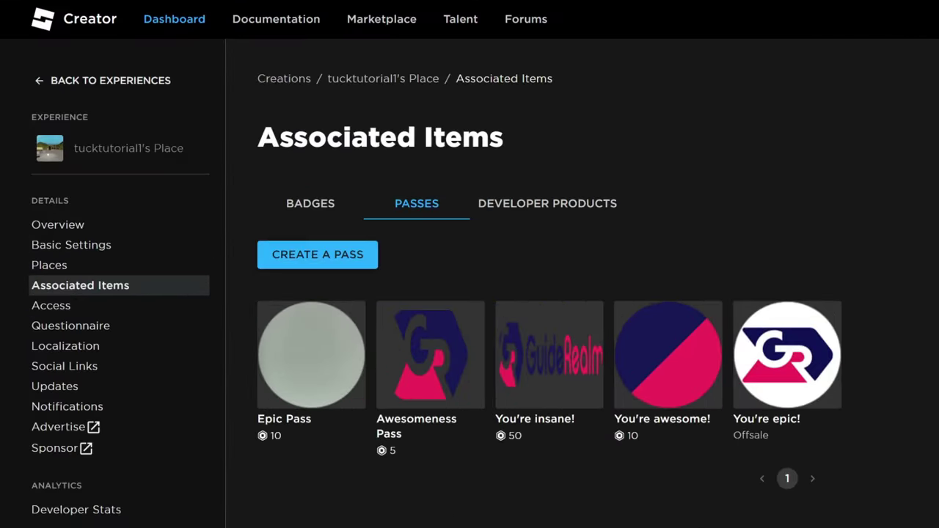
pyautogui.click(771, 363)
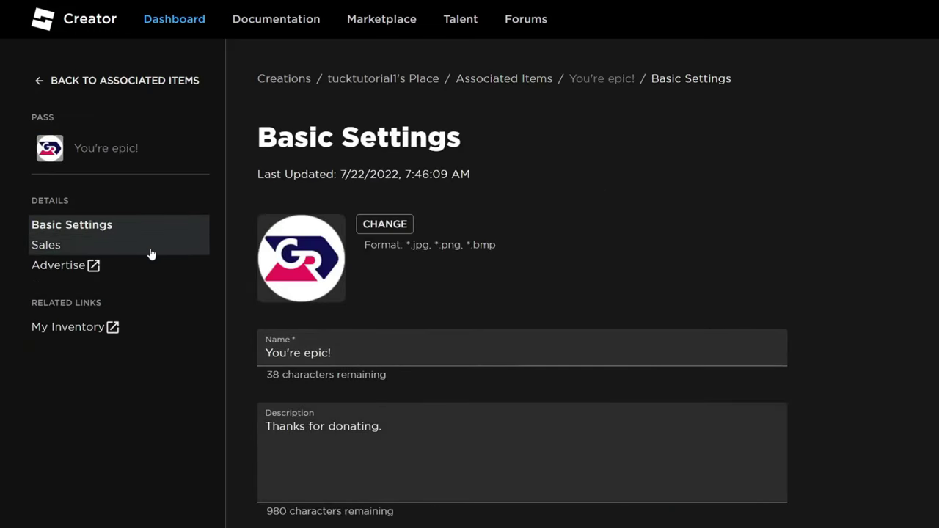
# - In the pass's Sales settings, enable Item for Sale with a price of 5 and save
pyautogui.click(151, 253)
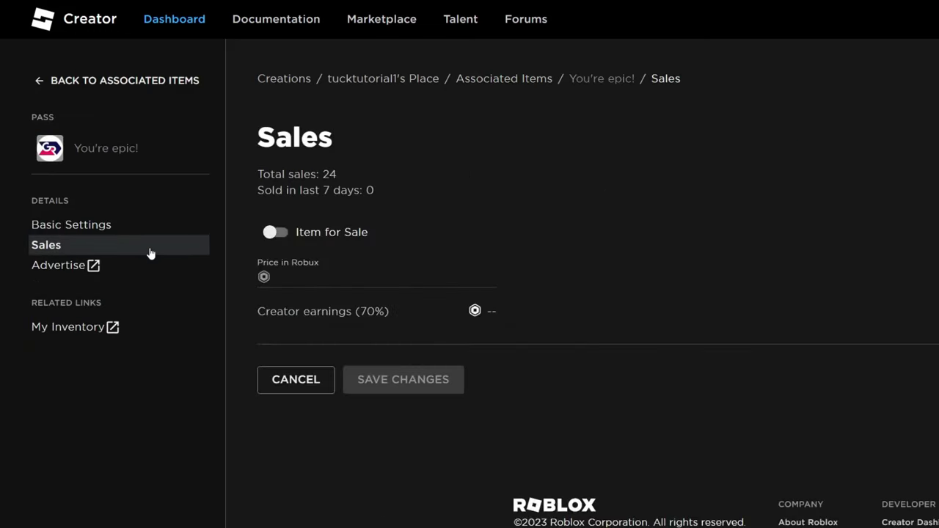
pyautogui.click(269, 234)
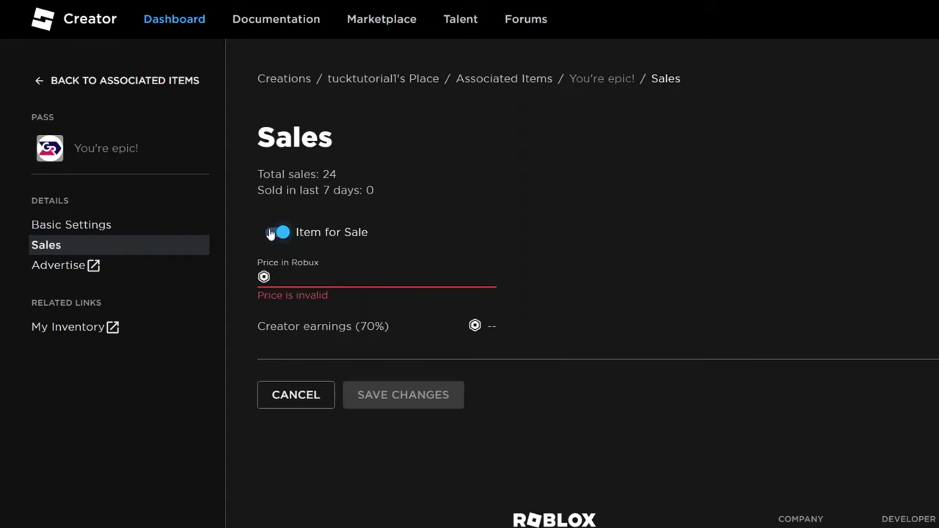
pyautogui.click(313, 274)
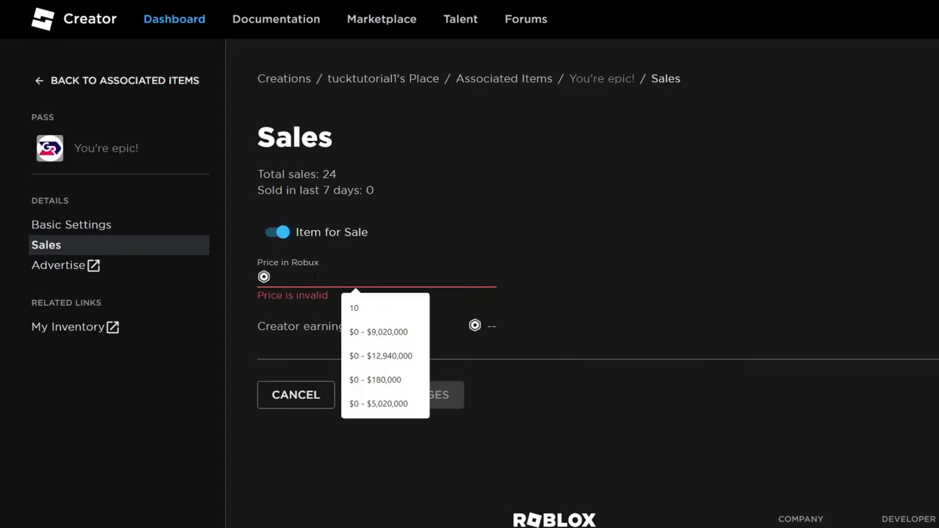
pyautogui.write('5')
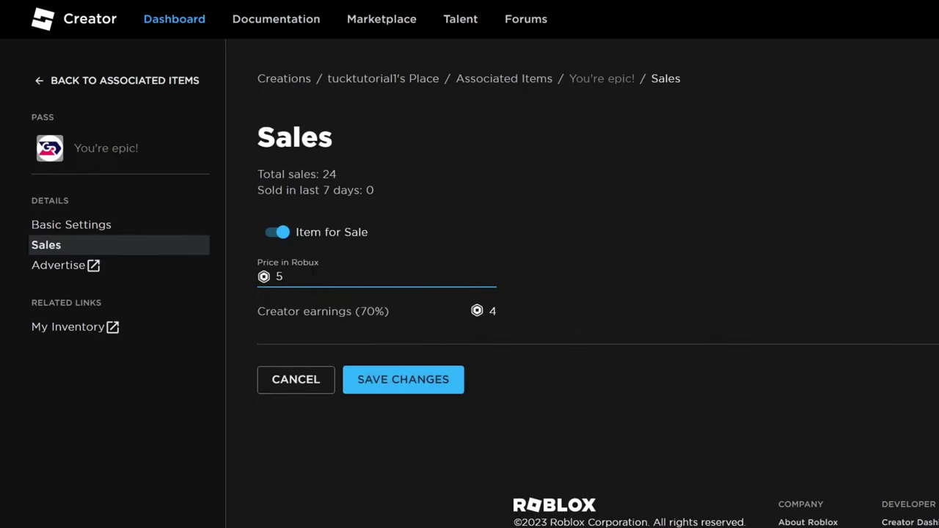
pyautogui.click(434, 385)
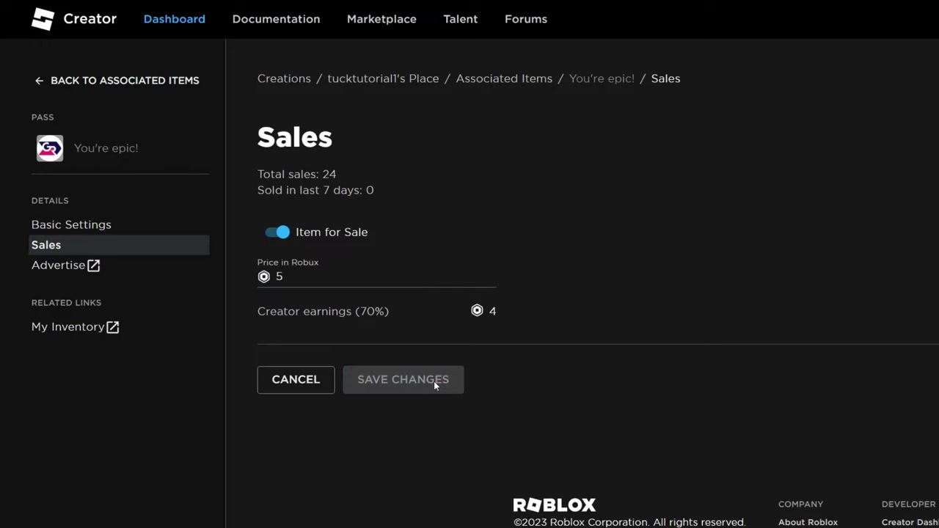